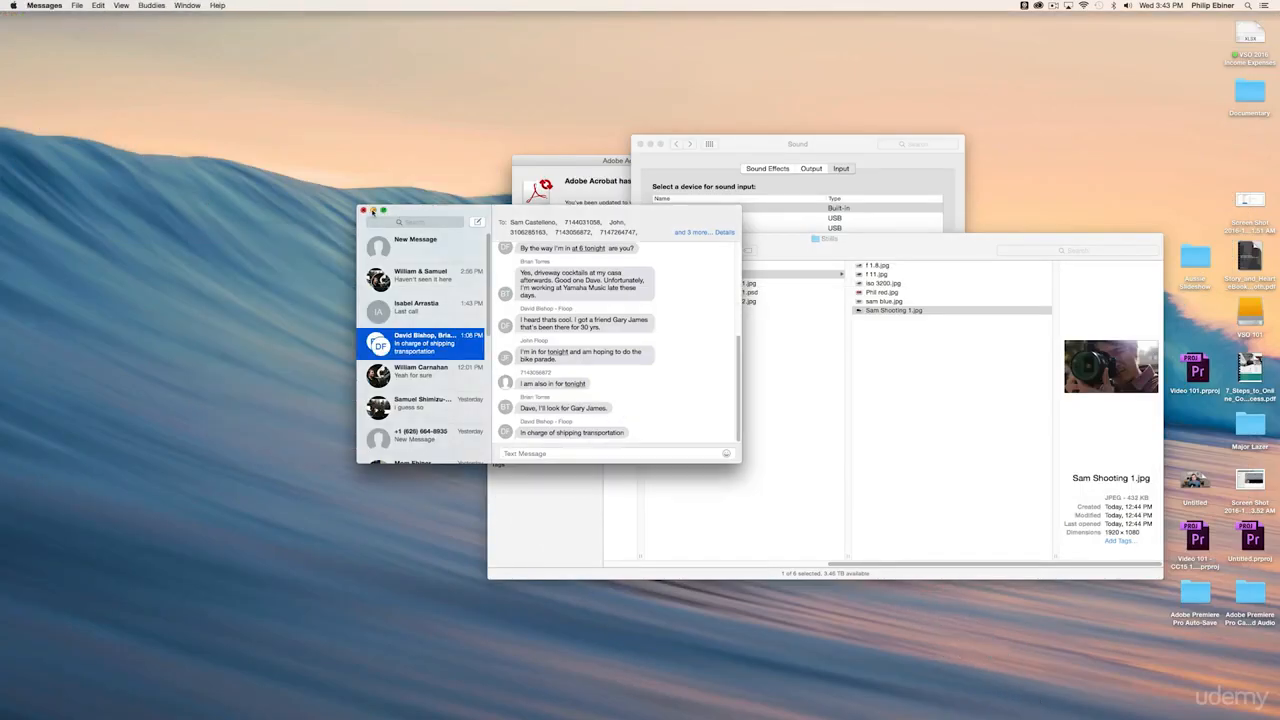
# Close Messages, the Finder window, Sound preferences and the Acrobat Updater notice, then bring up the desktop menu
pyautogui.click(364, 211)
pyautogui.click(495, 240)
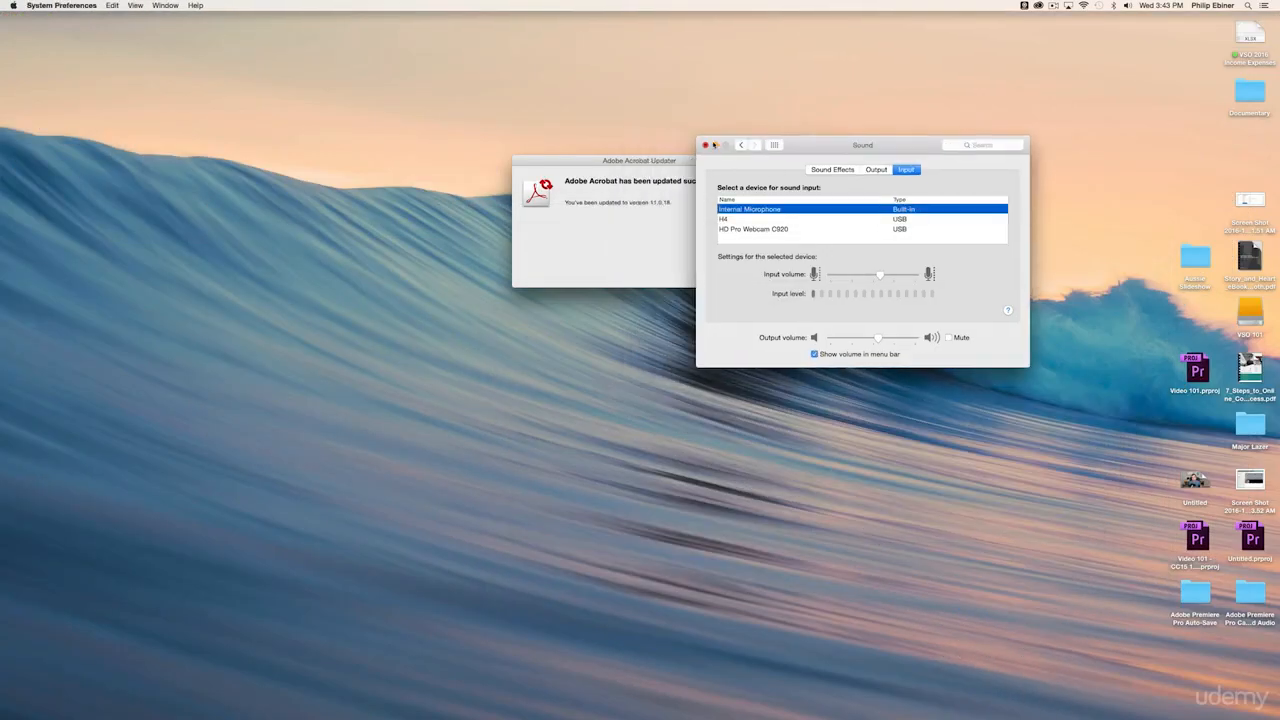
pyautogui.click(637, 144)
pyautogui.click(740, 275)
pyautogui.rightClick(1019, 99)
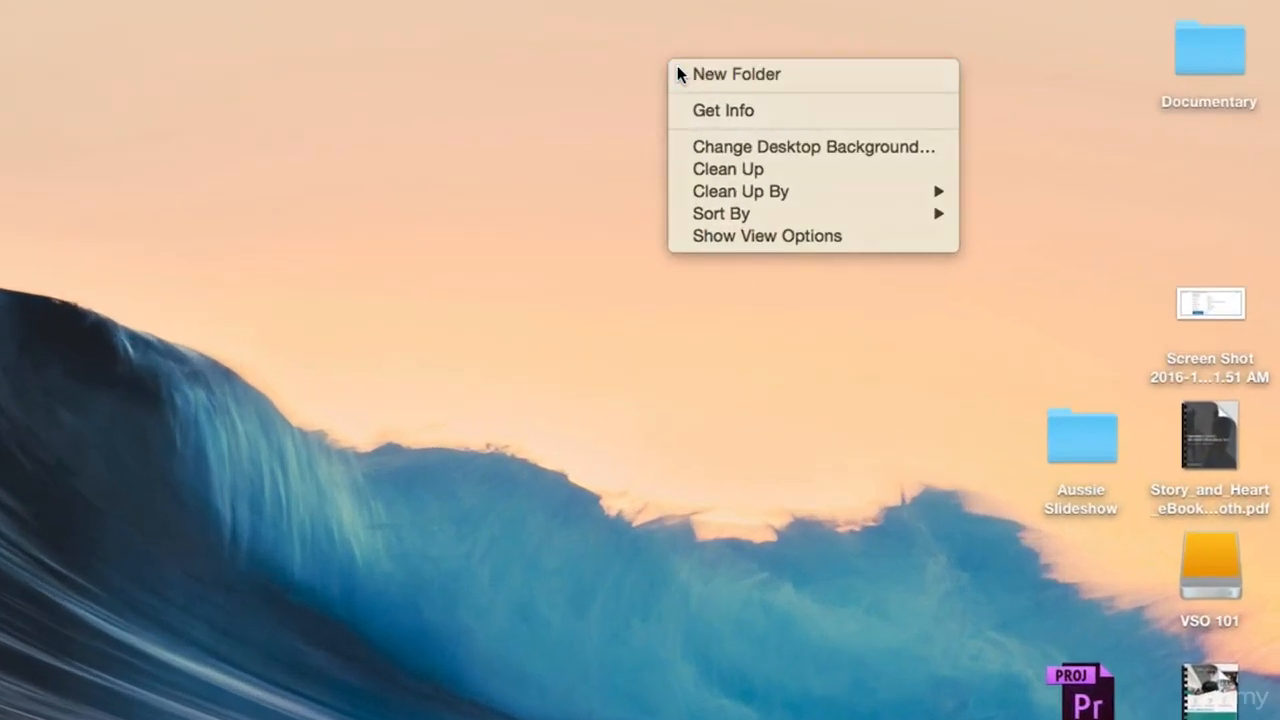
# Create a new desktop folder and drag the scattered right-side files into it
pyautogui.click(1040, 106)
pyautogui.write('Phil')
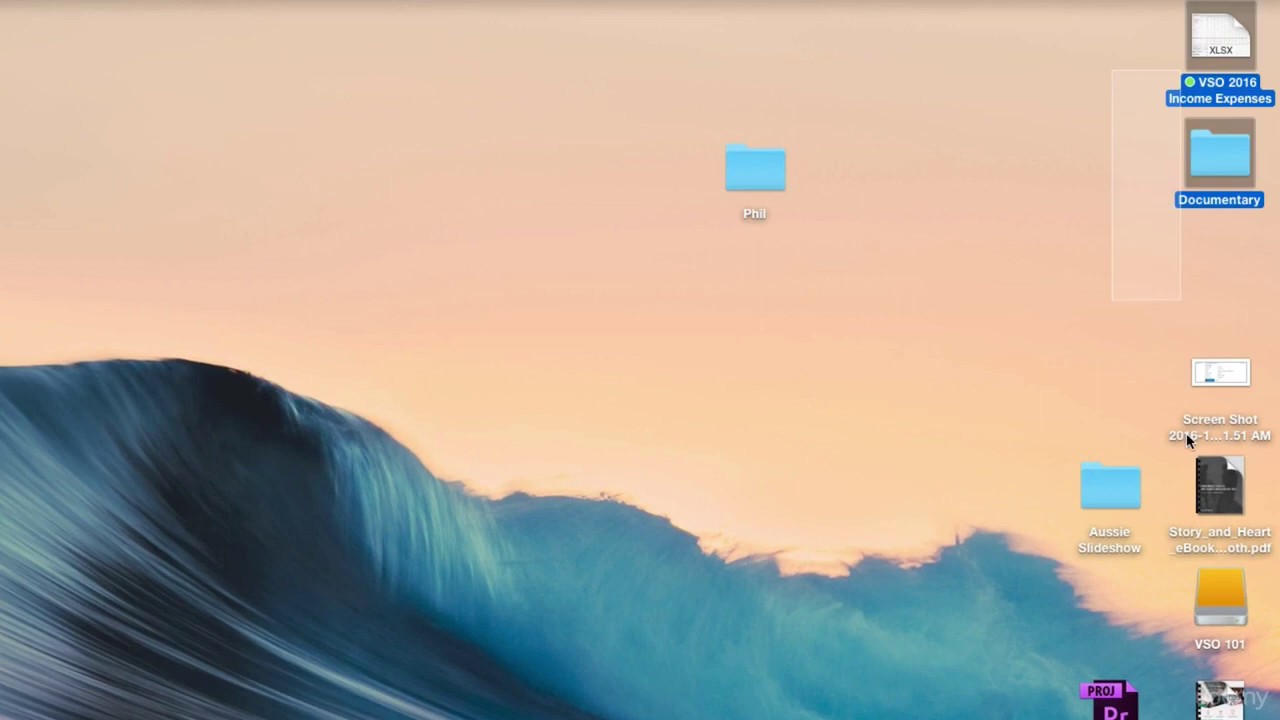
pyautogui.moveTo(1272, 60); pyautogui.dragTo(1125, 540)
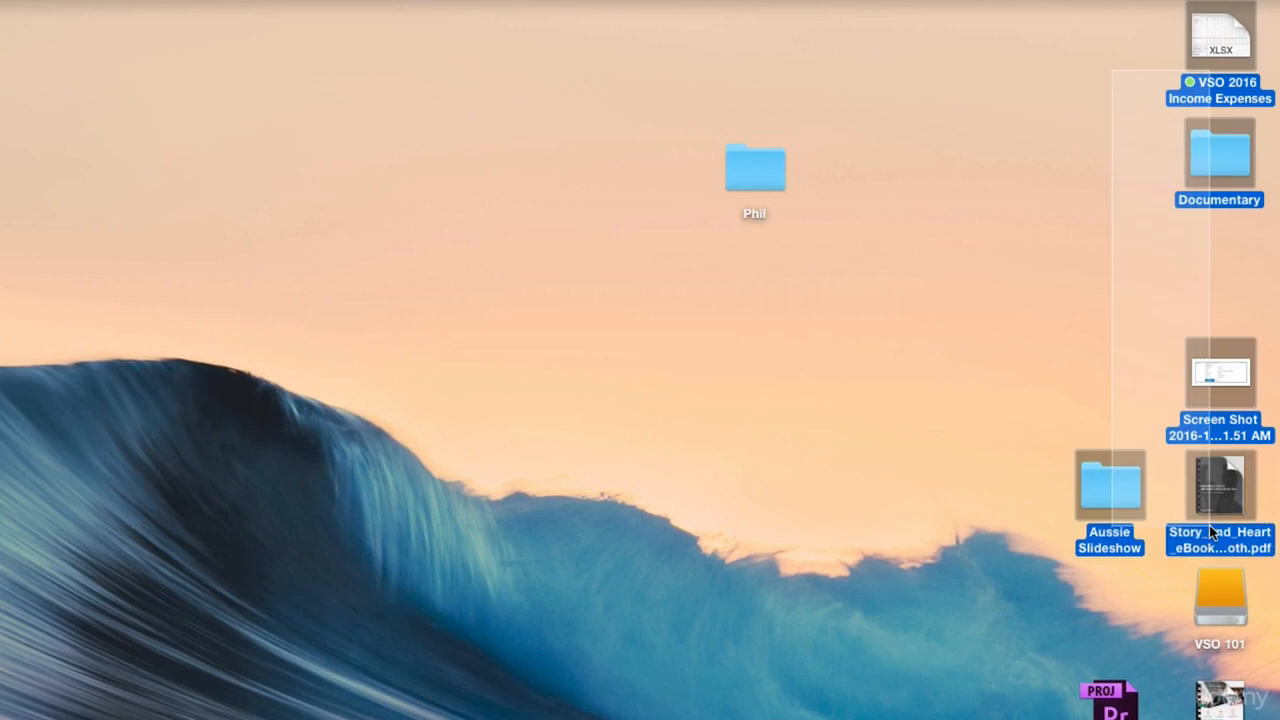
pyautogui.moveTo(1216, 470)
pyautogui.mouseDown()
pyautogui.moveTo(756, 175)
pyautogui.moveTo(646, 160)
pyautogui.mouseUp()
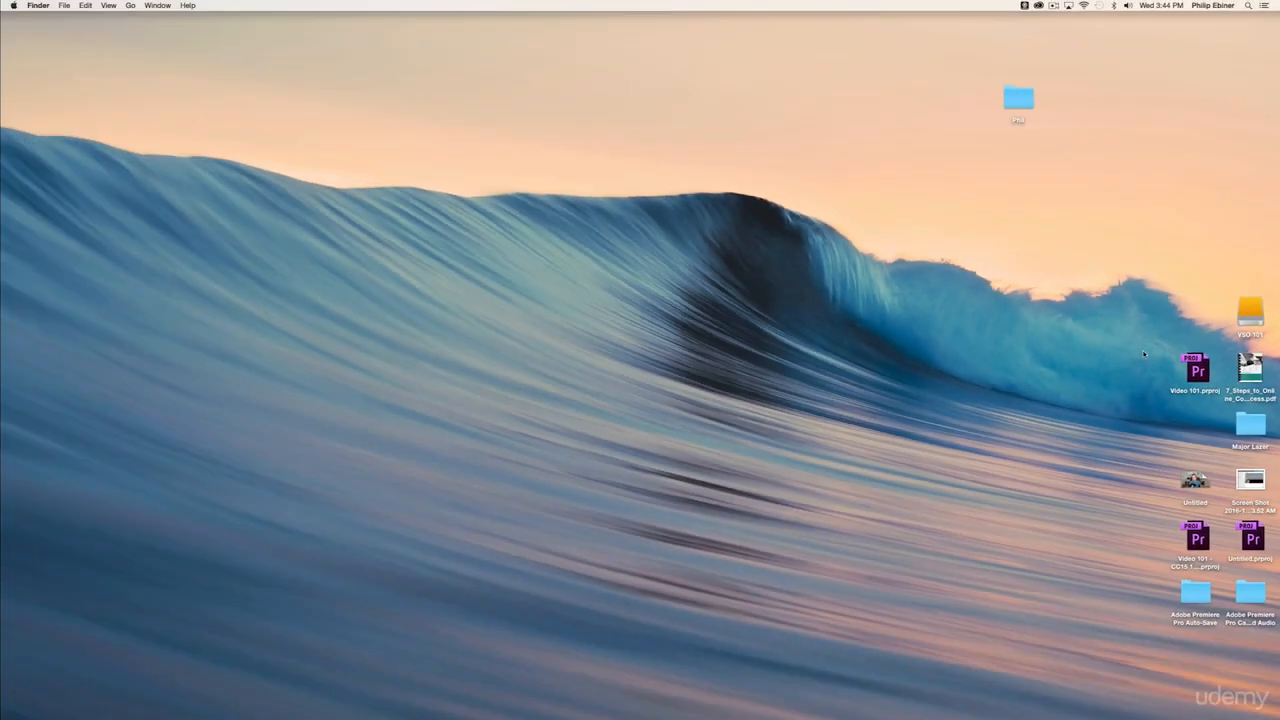
pyautogui.moveTo(1252, 368); pyautogui.dragTo(1018, 97)
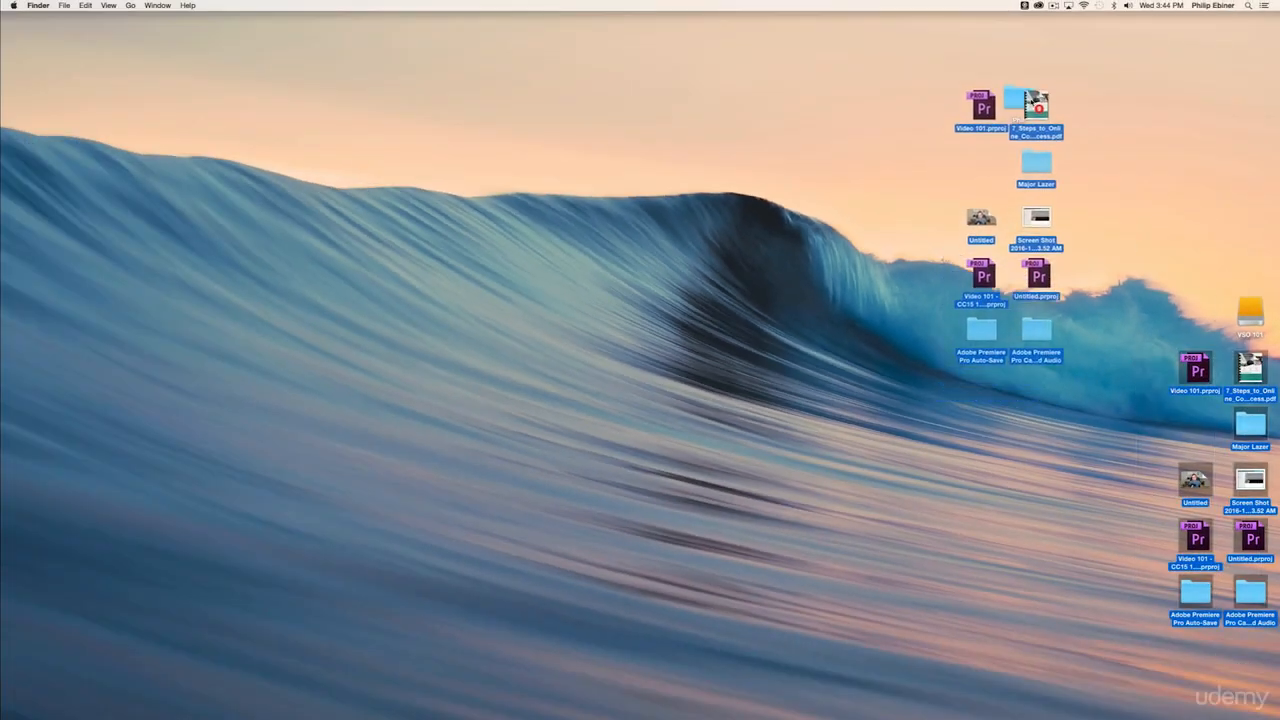
# Realign the two remaining desktop icons with Clean Up Selection
pyautogui.rightClick(1268, 50)
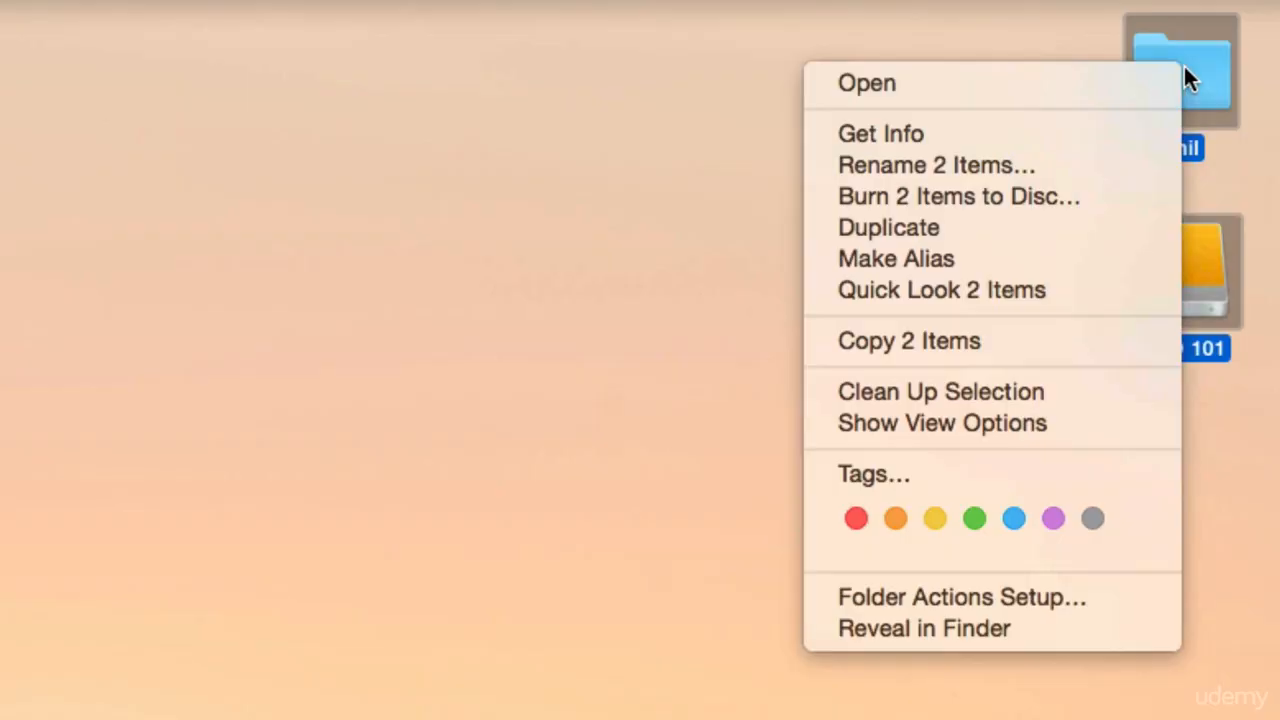
pyautogui.click(1016, 391)
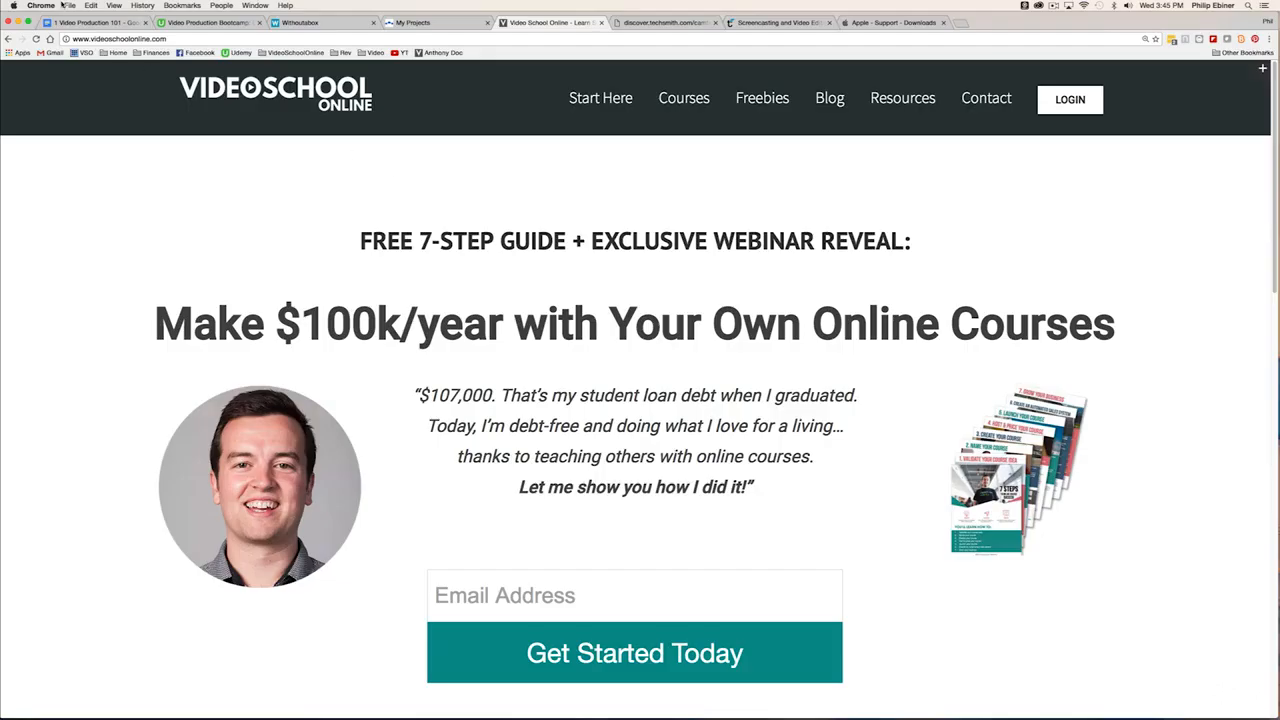
# Enter Chrome full screen via View > Enter Full Screen to hide the toolbars
pyautogui.click(114, 5)
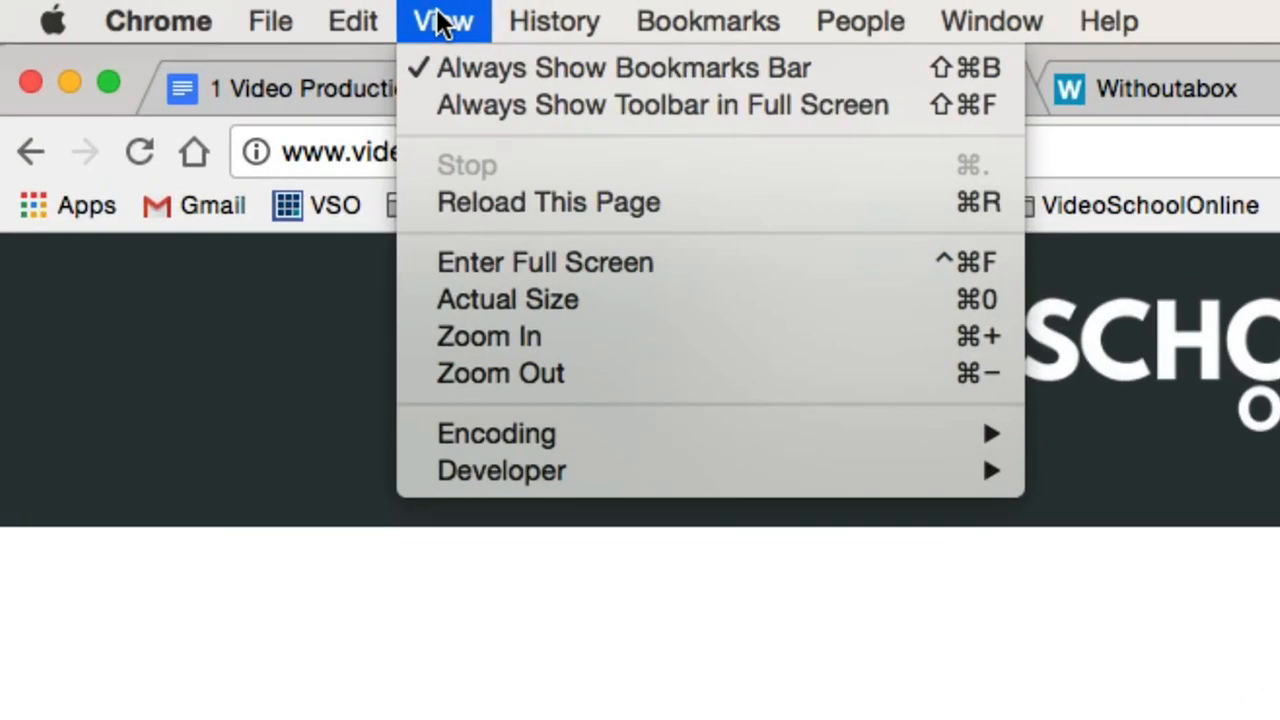
pyautogui.click(526, 261)
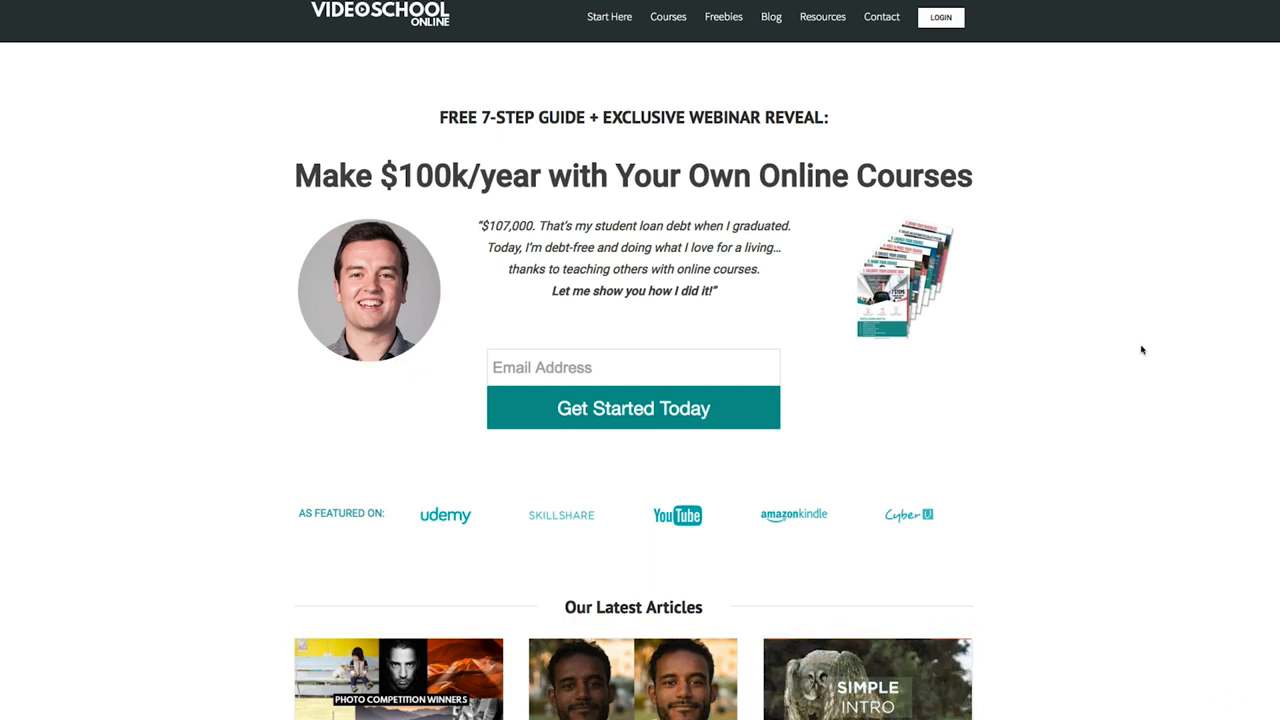
# Zoom the Video School Online page in several steps, then back off one level
pyautogui.hotkey('ctrl', '+')
pyautogui.hotkey('ctrl', '+')
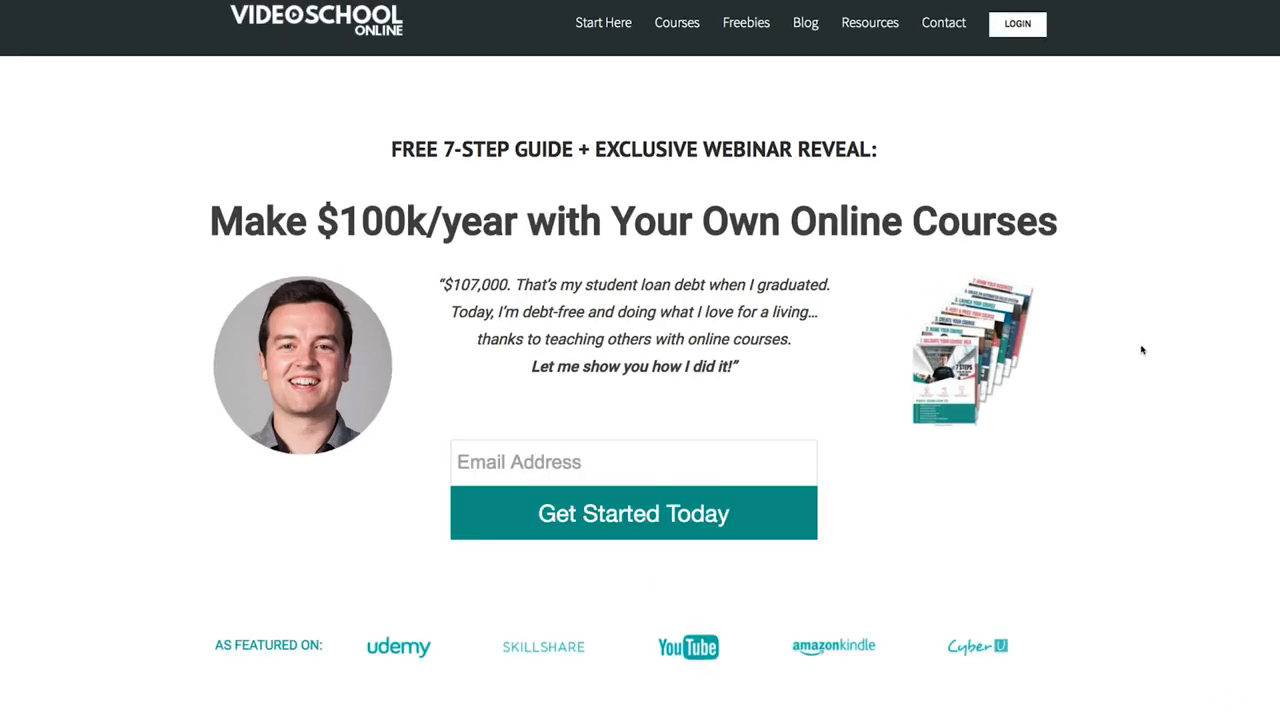
pyautogui.hotkey('ctrl', '+')
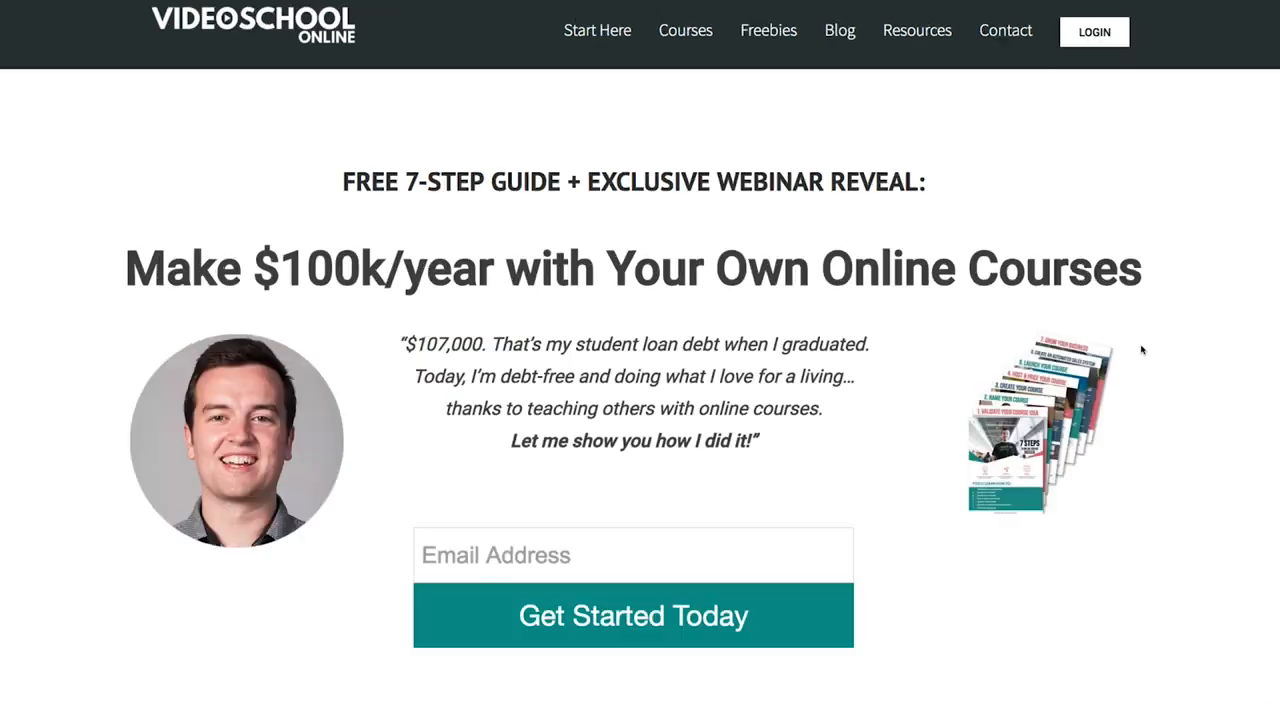
pyautogui.hotkey('ctrl', '-')
pyautogui.hotkey('ctrl', '+')
pyautogui.hotkey('ctrl', '+')
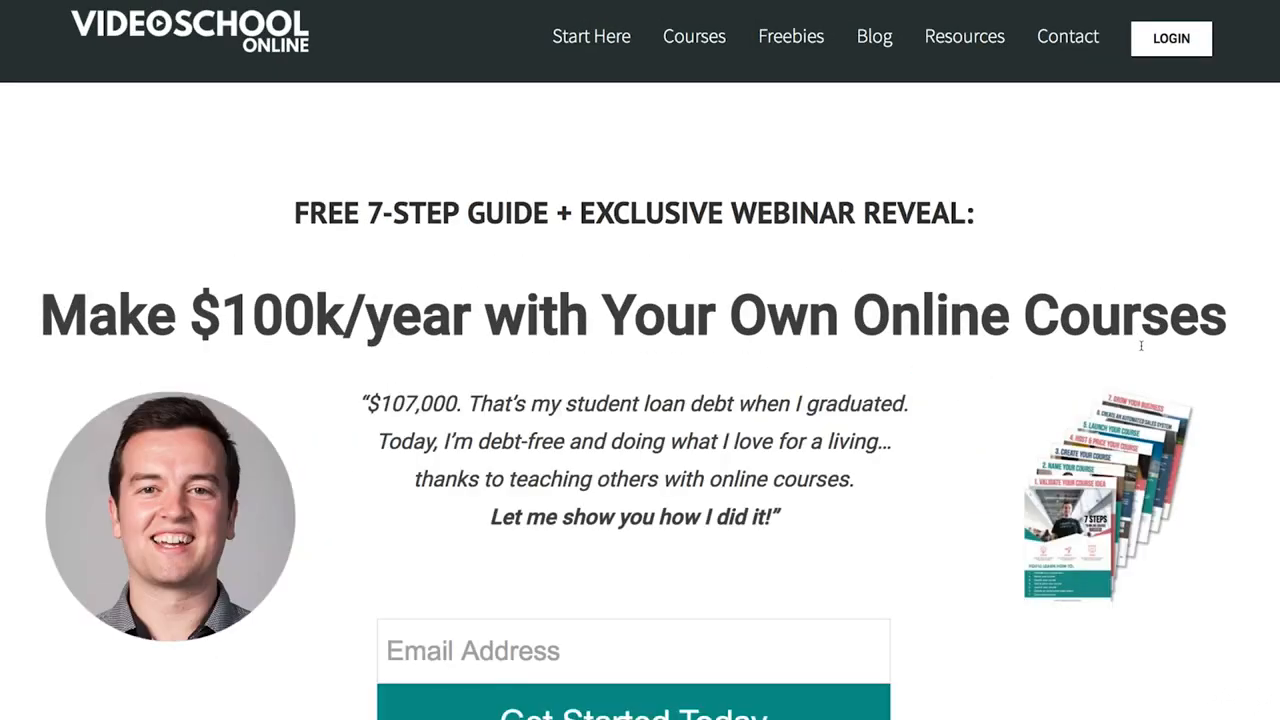
pyautogui.scroll(-3, 889, 447)
pyautogui.scroll(-4, 889, 447)
pyautogui.scroll(-4, 889, 447)
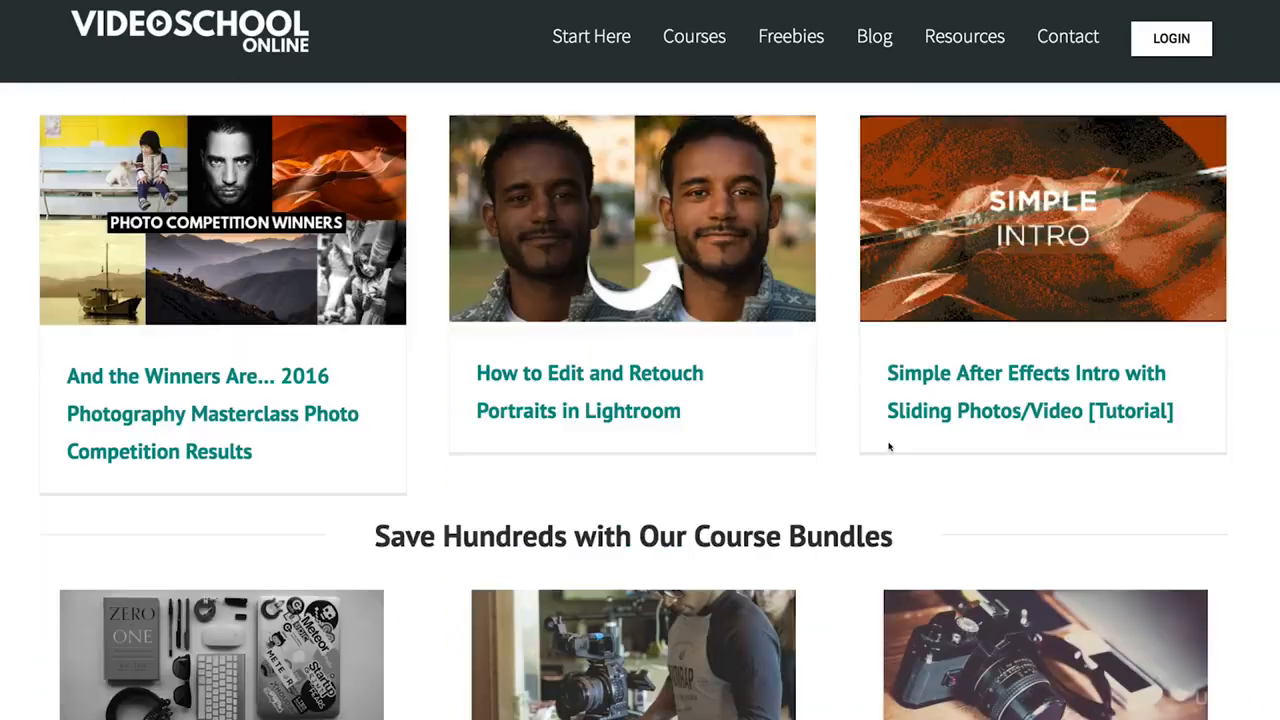
pyautogui.scroll(-2, 889, 447)
pyautogui.scroll(2, 889, 447)
pyautogui.scroll(8, 889, 447)
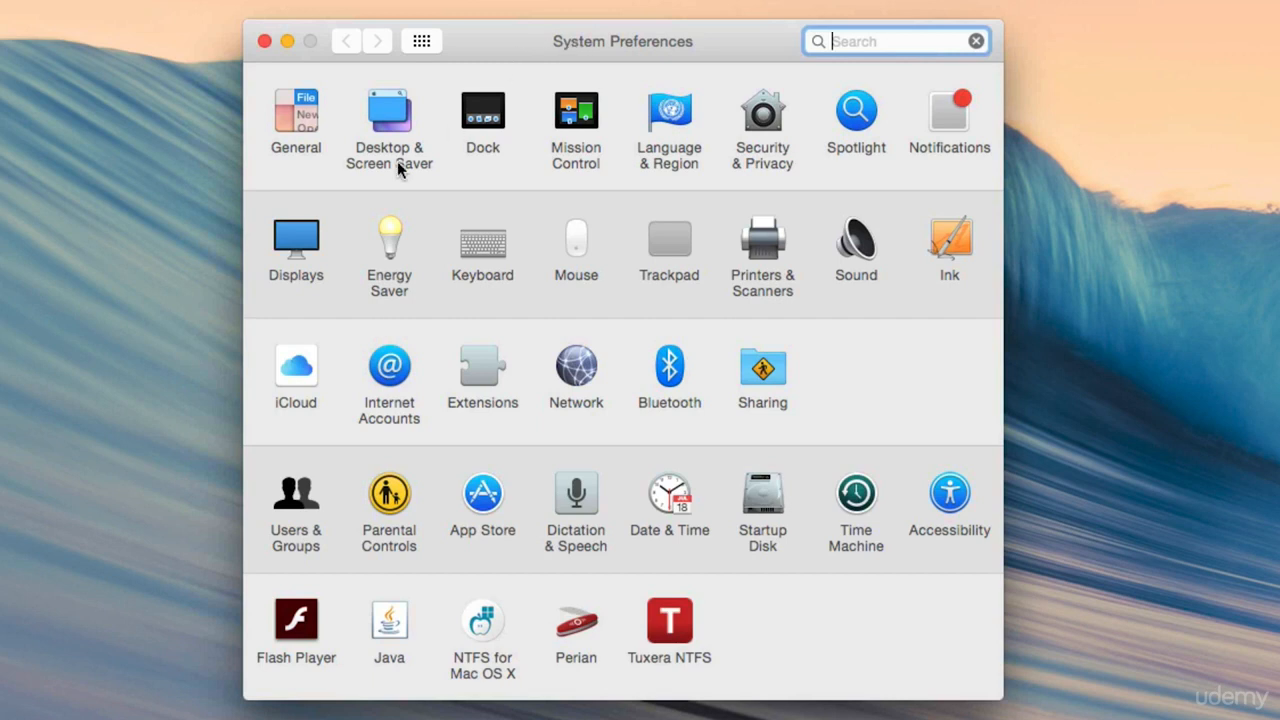
# In Displays, choose Scaled and set the resolution to 1600 × 900
pyautogui.click(297, 250)
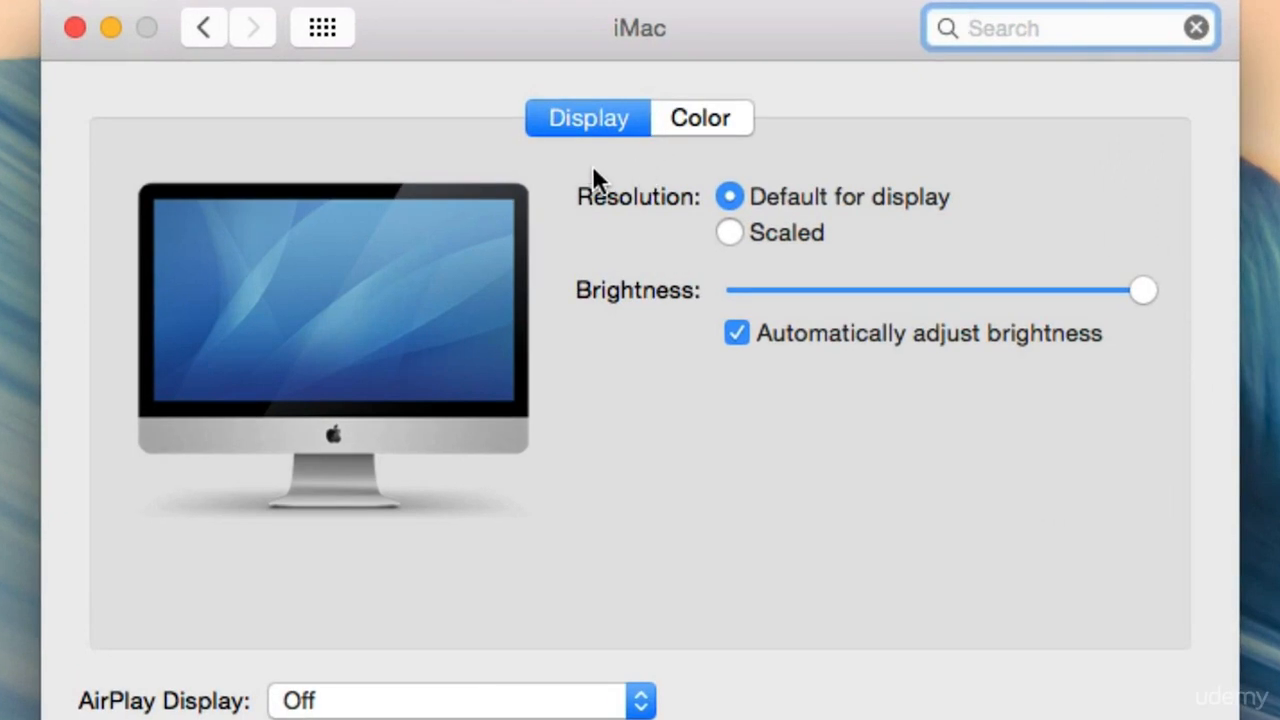
pyautogui.click(728, 233)
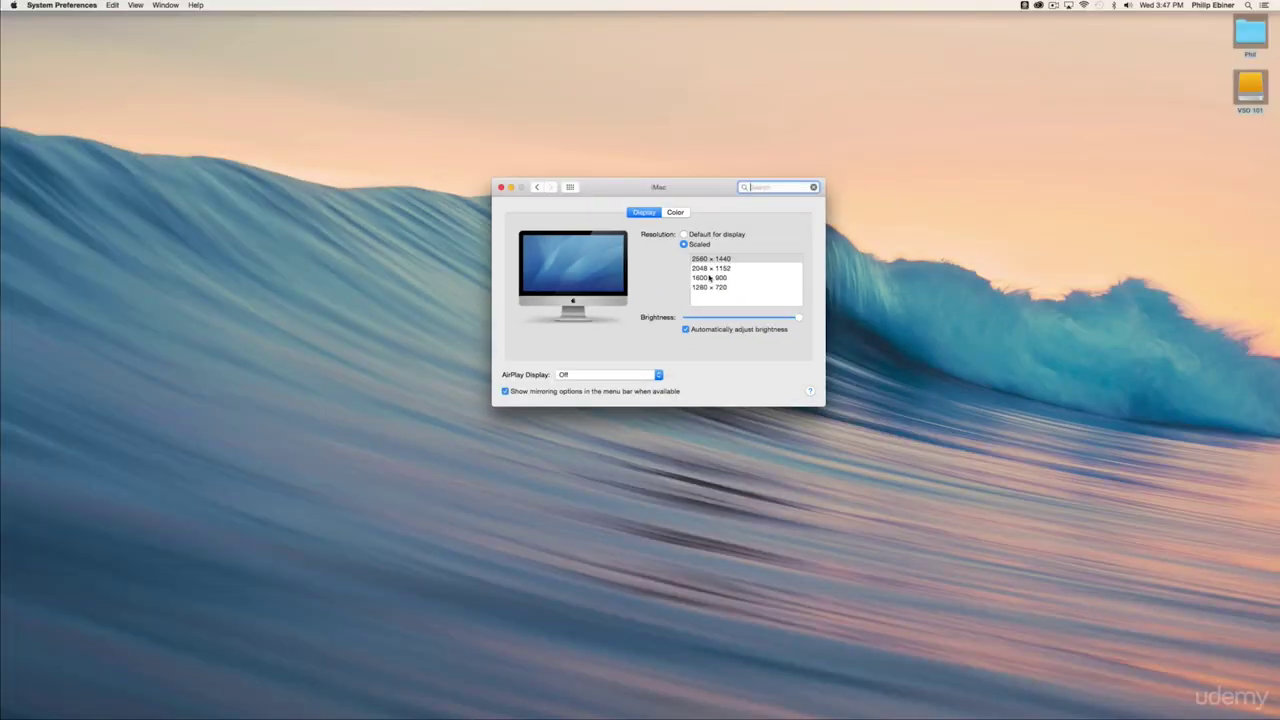
pyautogui.click(745, 278)
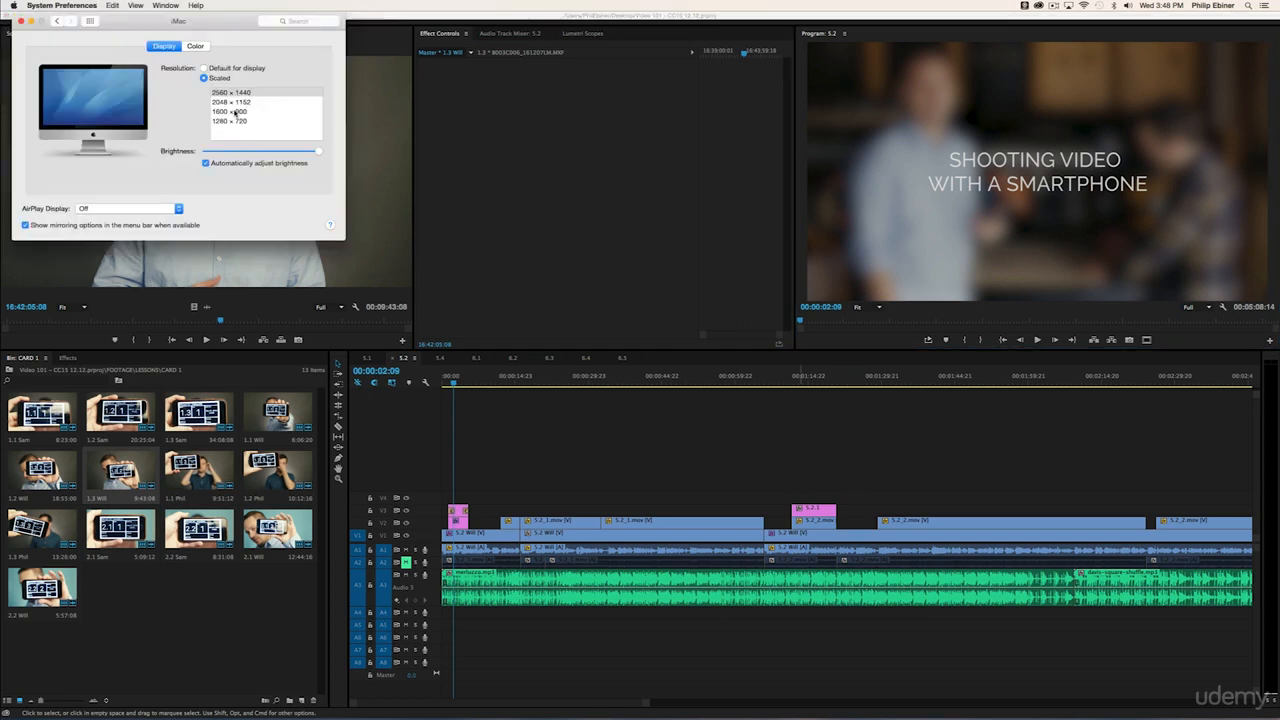
# Set the display to 1280 × 720 and quit System Preferences to view Premiere Pro enlarged
pyautogui.click(265, 121)
pyautogui.press('super+q')
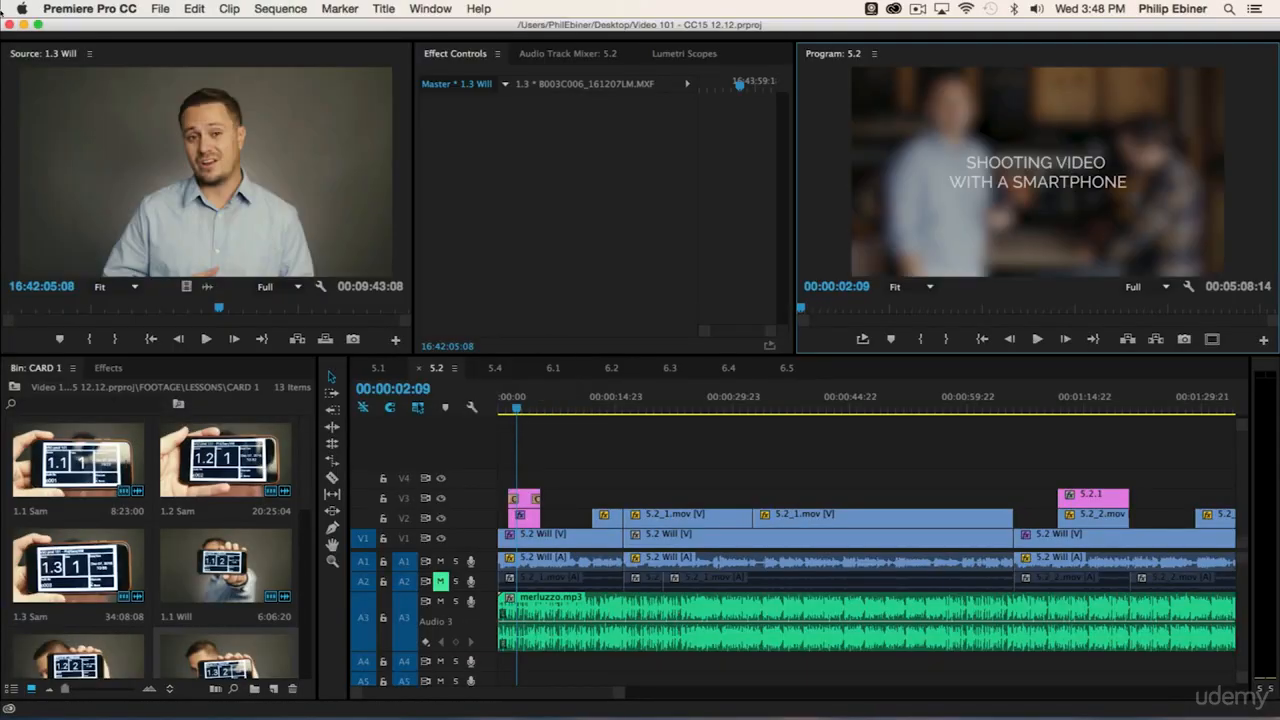